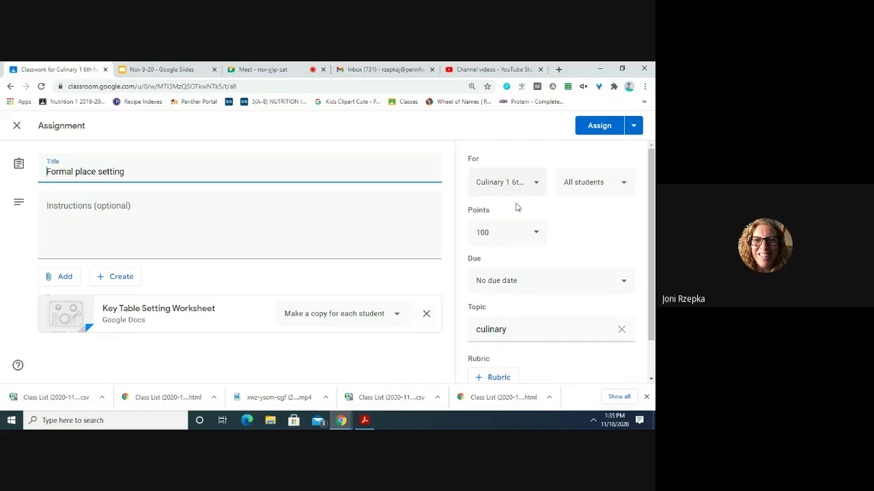
Assign Formal place setting to the class with 10 points and a due date of Nov 19, 2020.
click(496, 232)
text(1)
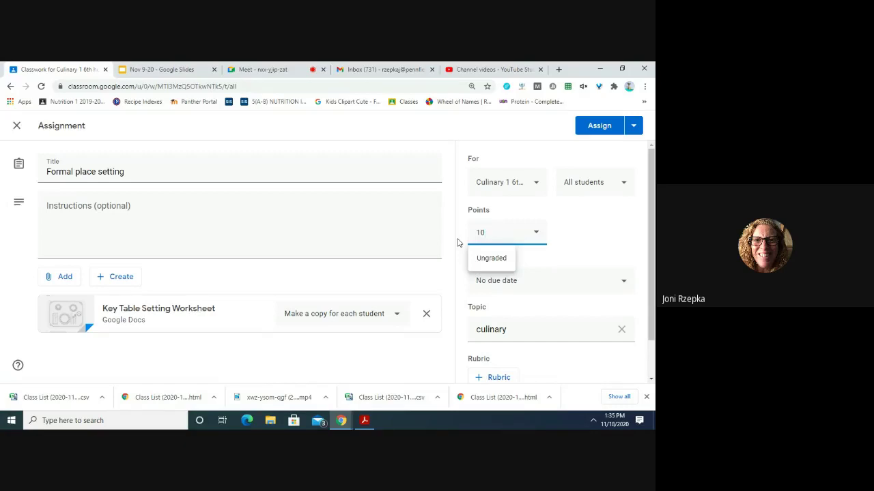
click(415, 236)
click(512, 280)
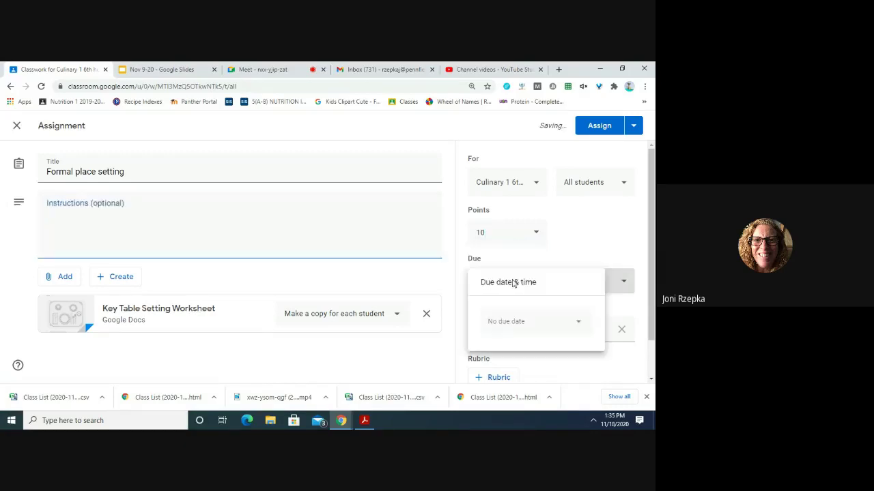
click(516, 320)
click(556, 265)
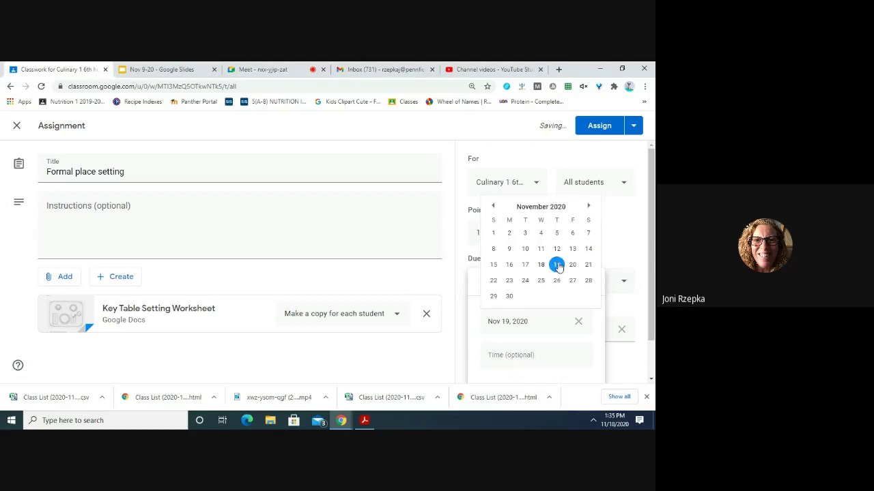
click(428, 219)
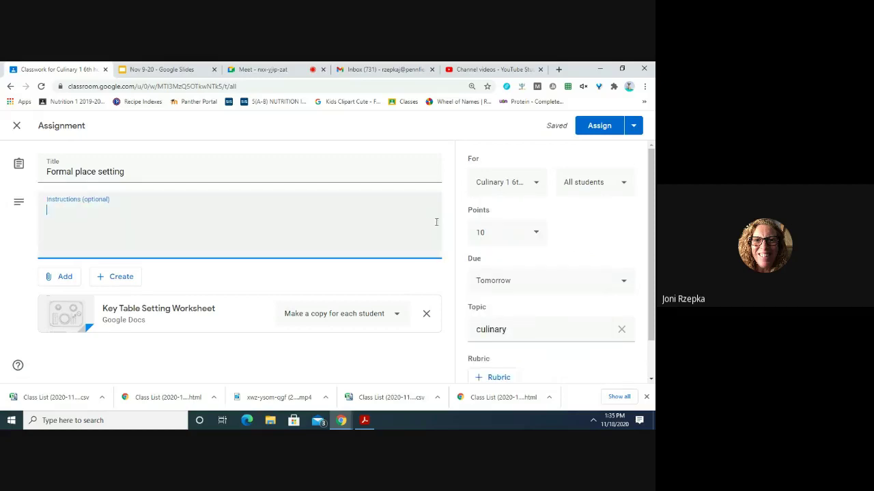
click(598, 126)
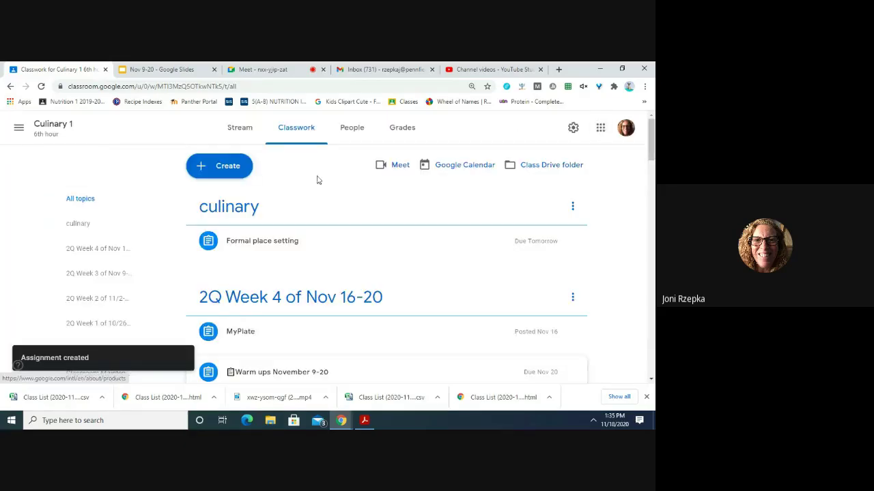
Reuse the post "Edpuzzle - Table Manners and Basic Etiquette" from the dummy class as a new assignment.
click(222, 168)
click(227, 326)
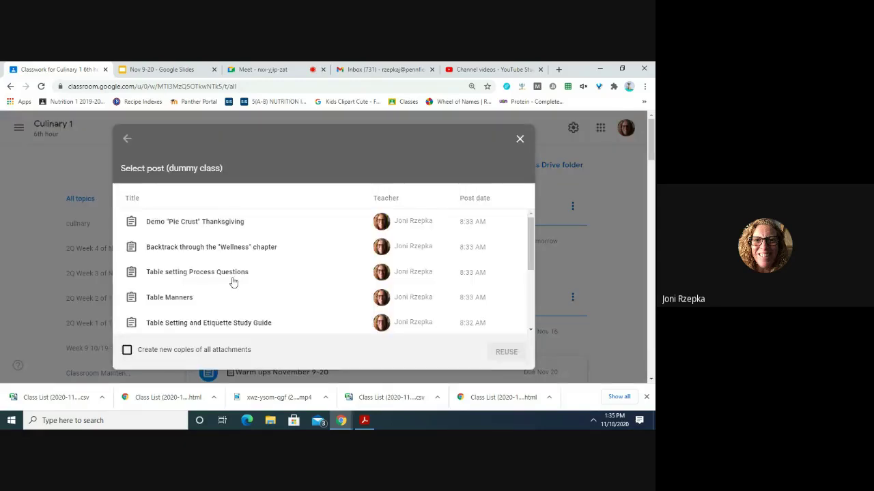
scroll(233, 282, down, 2)
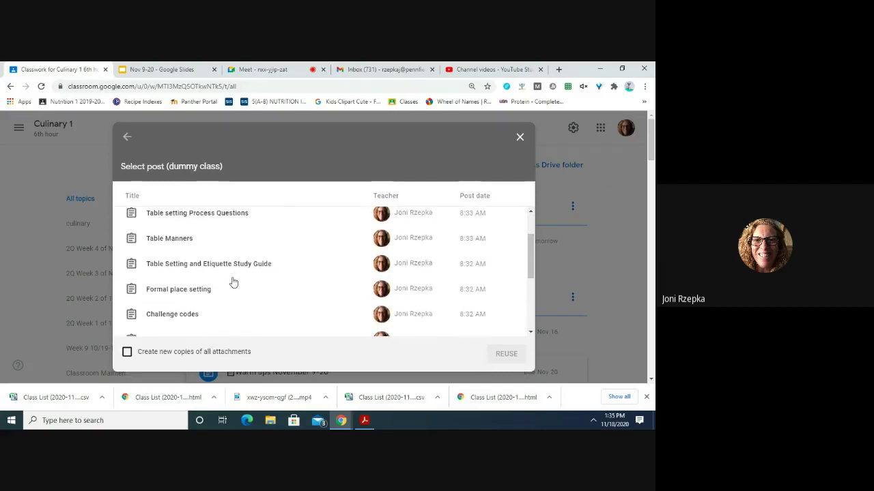
scroll(232, 282, up, 1)
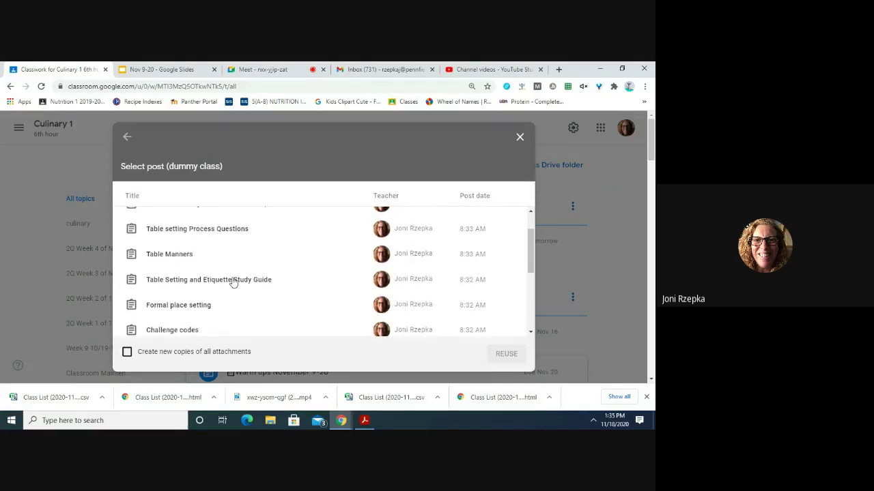
scroll(232, 282, down, 5)
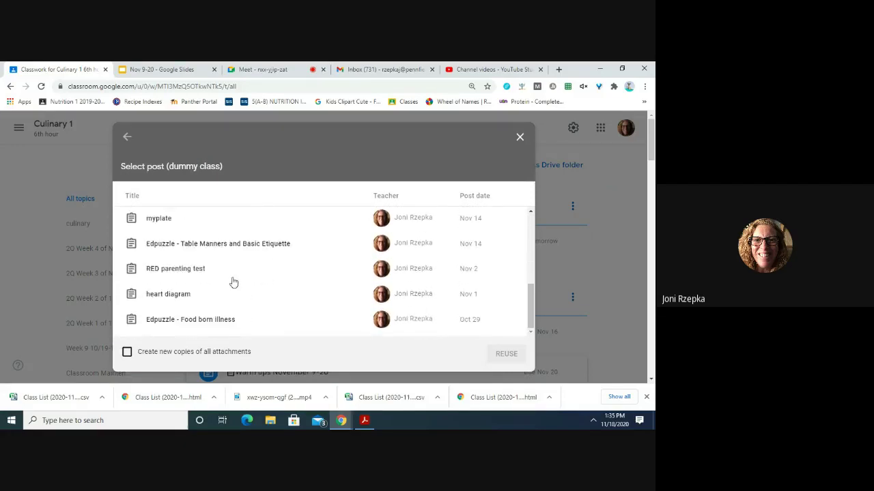
click(204, 247)
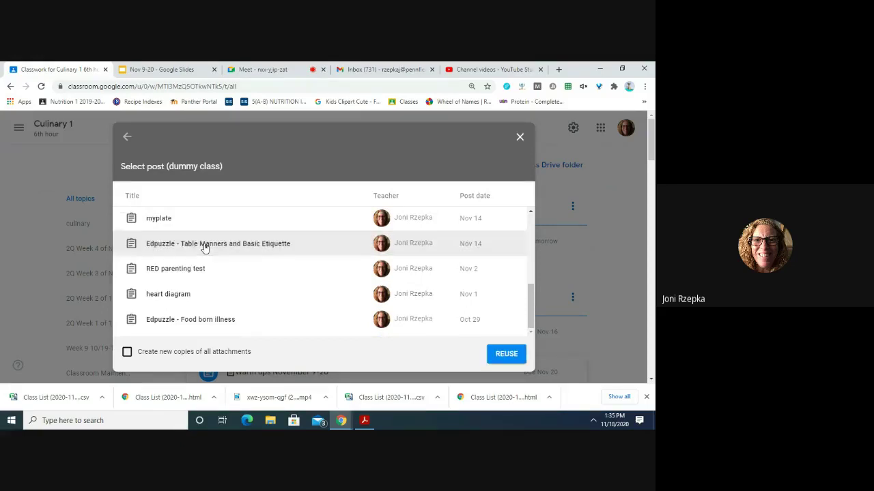
click(505, 355)
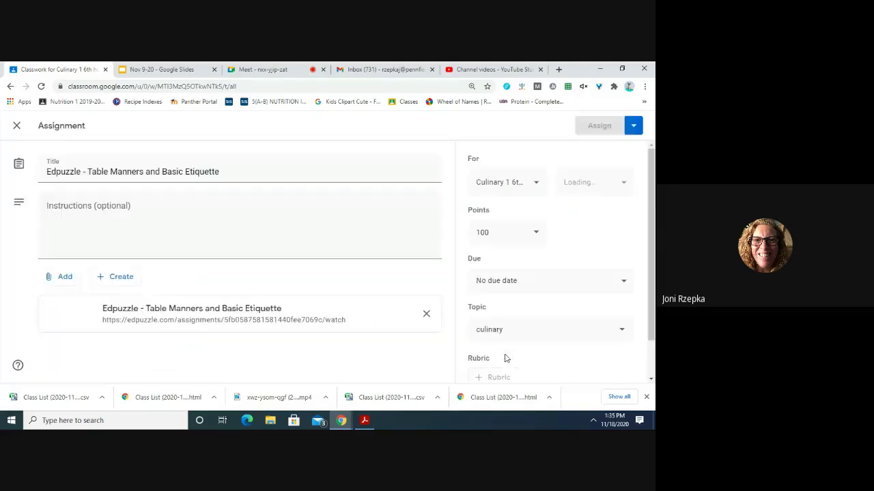
Assign the Edpuzzle table manners post with 25 points and a due date of Nov 19, 2020.
click(493, 230)
double_click(475, 232)
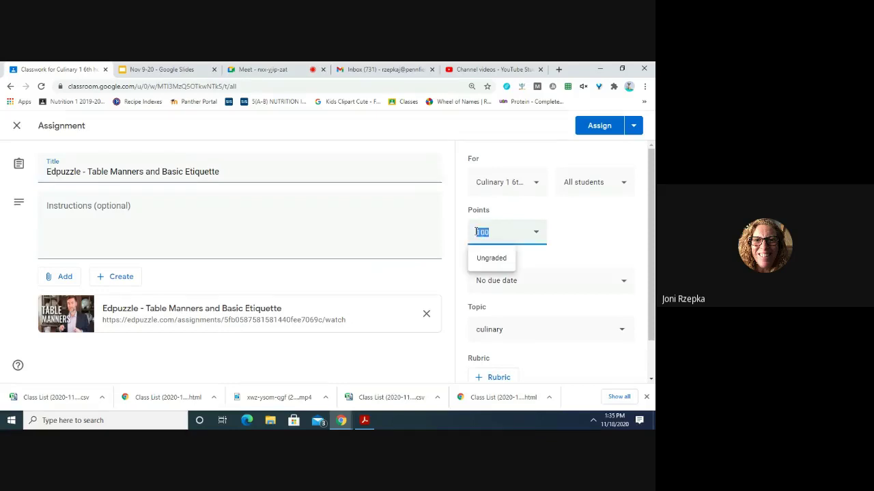
text(2)
click(522, 285)
click(498, 324)
click(555, 268)
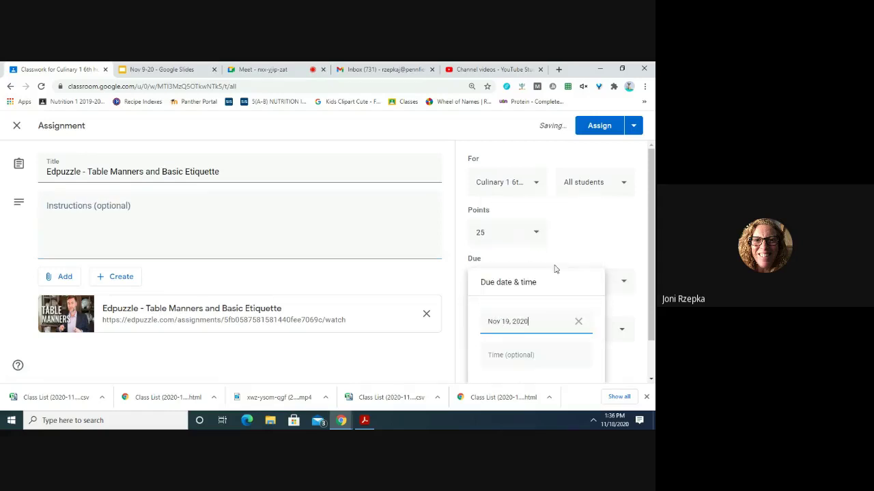
click(424, 237)
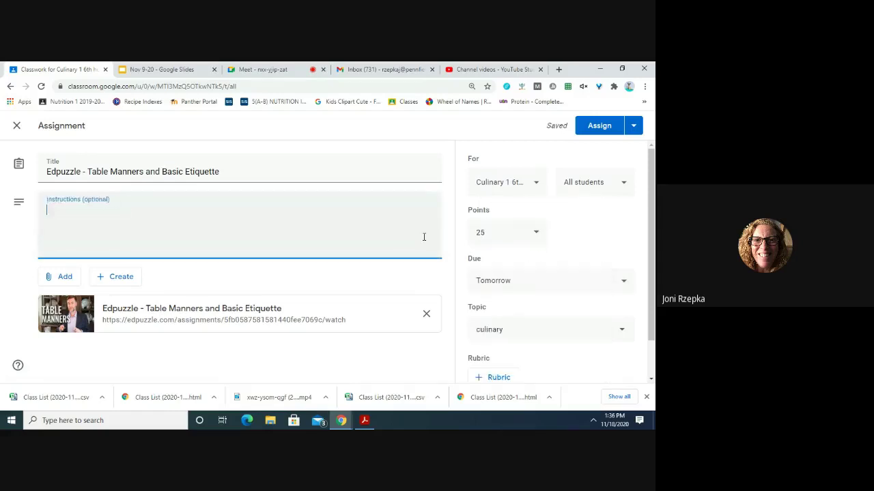
click(604, 126)
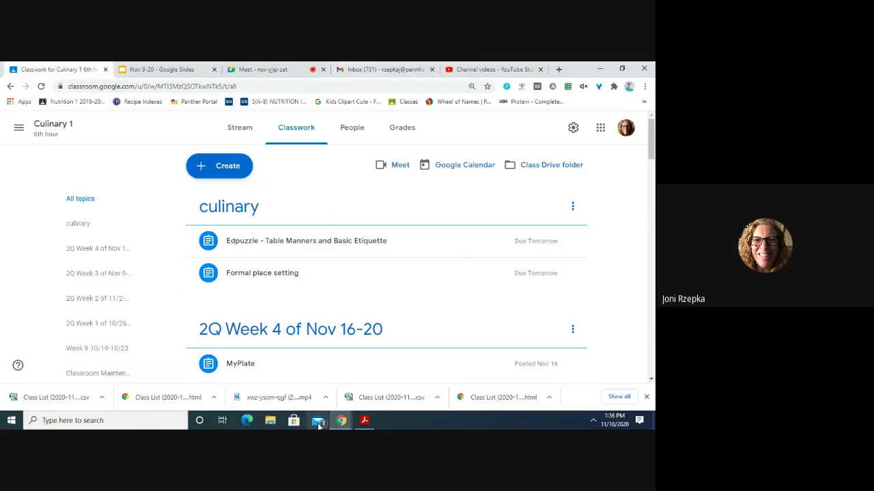
Switch to Adobe Acrobat Reader to view the Table Setting and Etiquette presentation, and return to the class page.
click(364, 422)
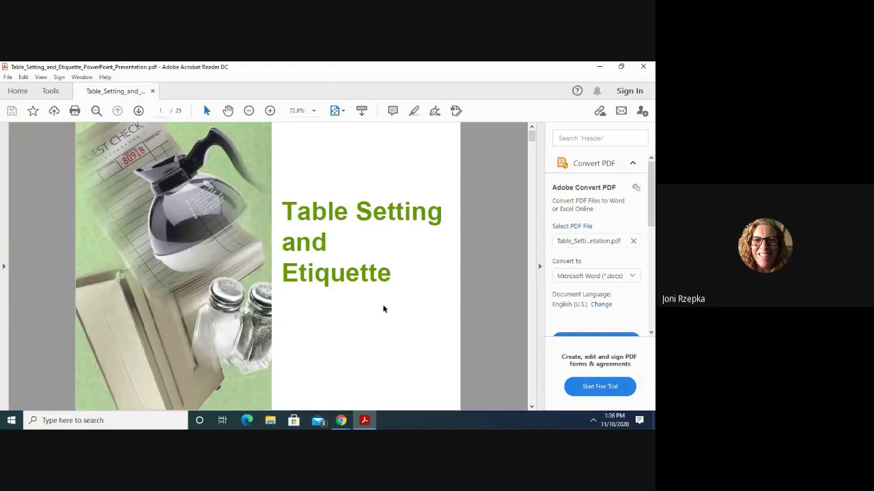
click(599, 67)
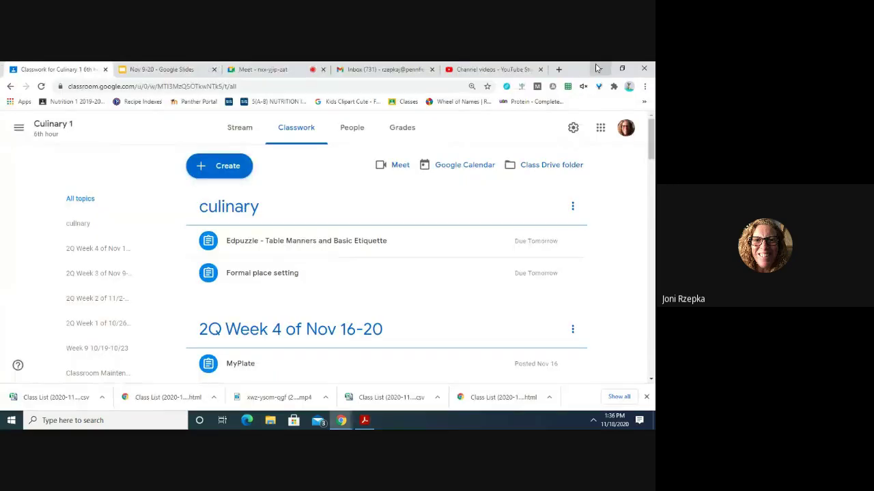
Open the worksheet attached to the Formal place setting assignment, examine its diagram and answer lines, and close it.
click(266, 275)
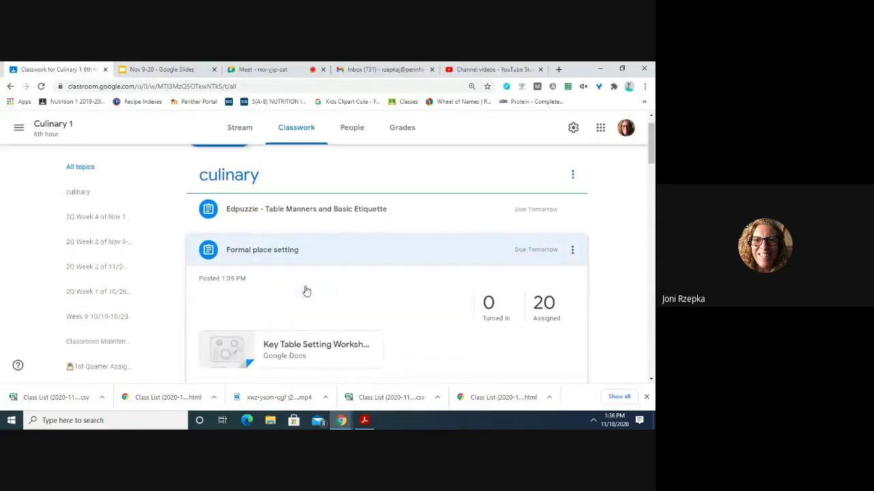
click(234, 300)
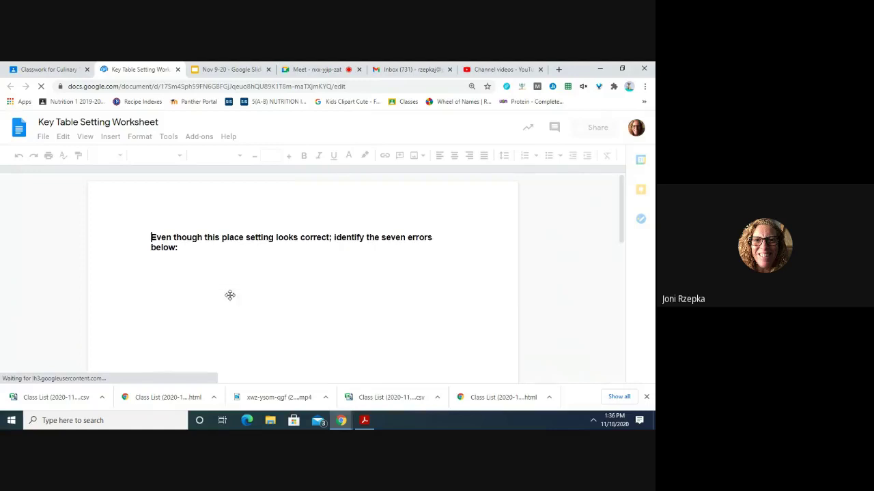
scroll(230, 295, down, 1)
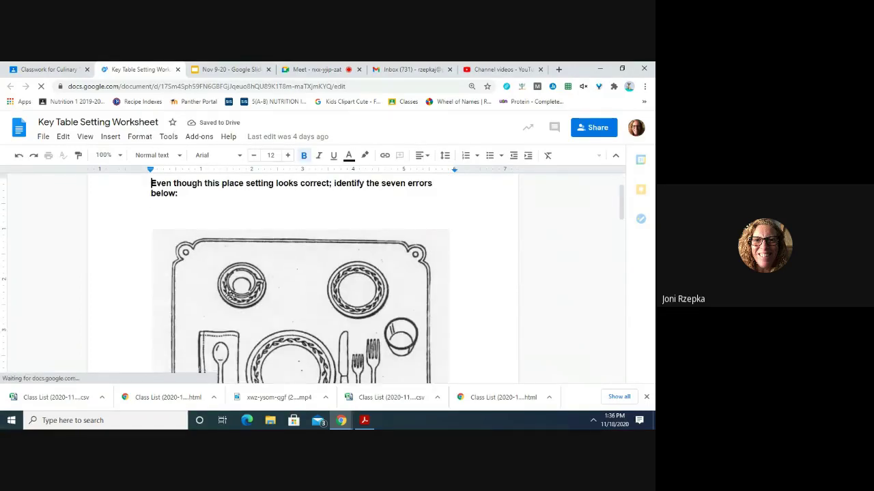
scroll(229, 295, down, 3)
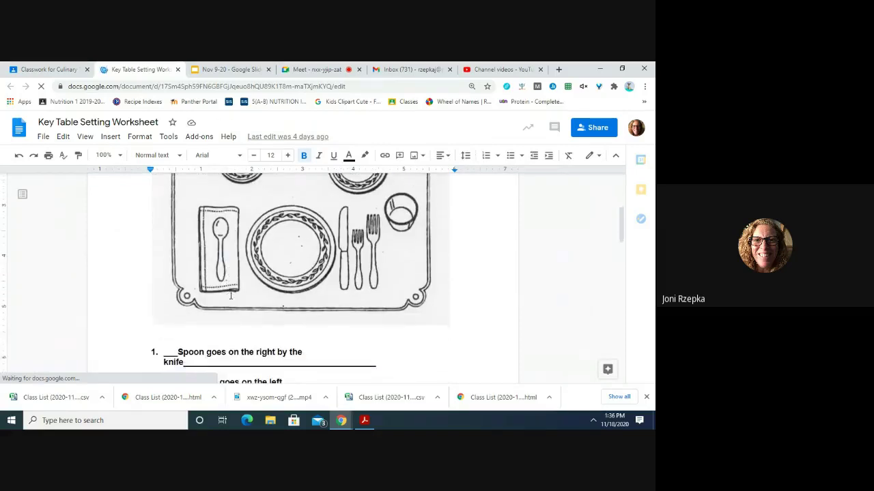
scroll(230, 295, down, 2)
scroll(229, 295, up, 4)
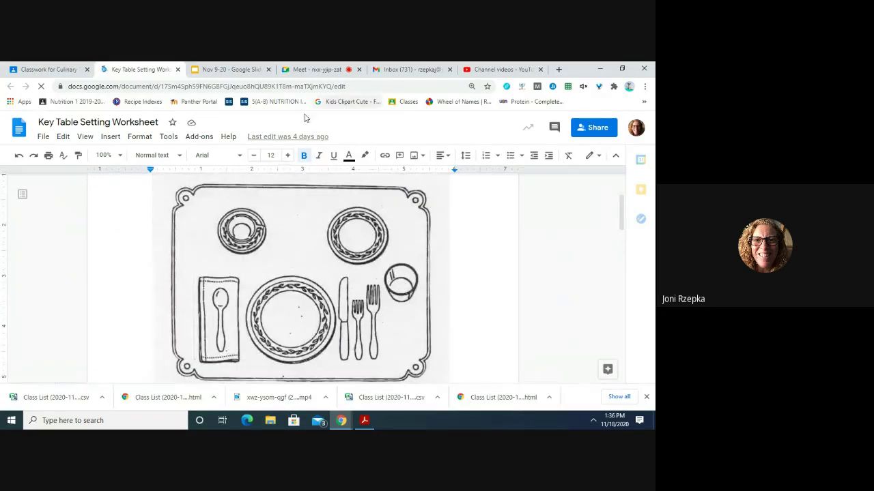
click(178, 70)
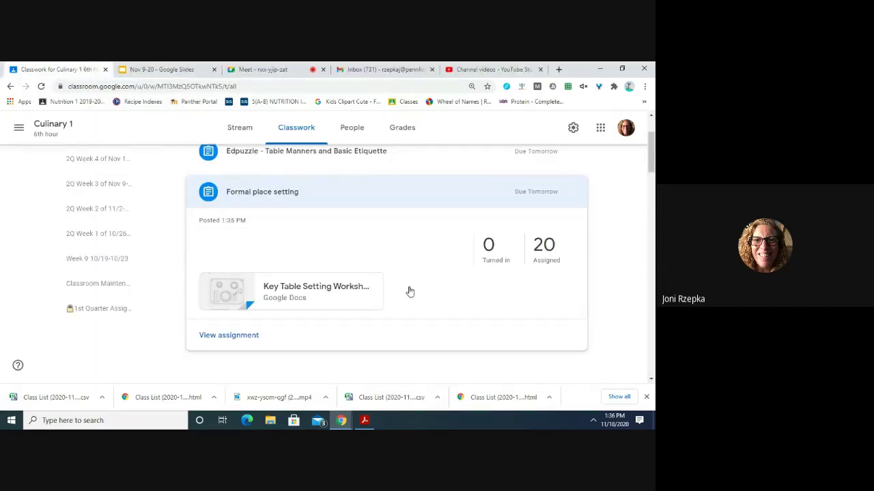
Delete the Formal place setting assignment from the culinary topic.
click(202, 192)
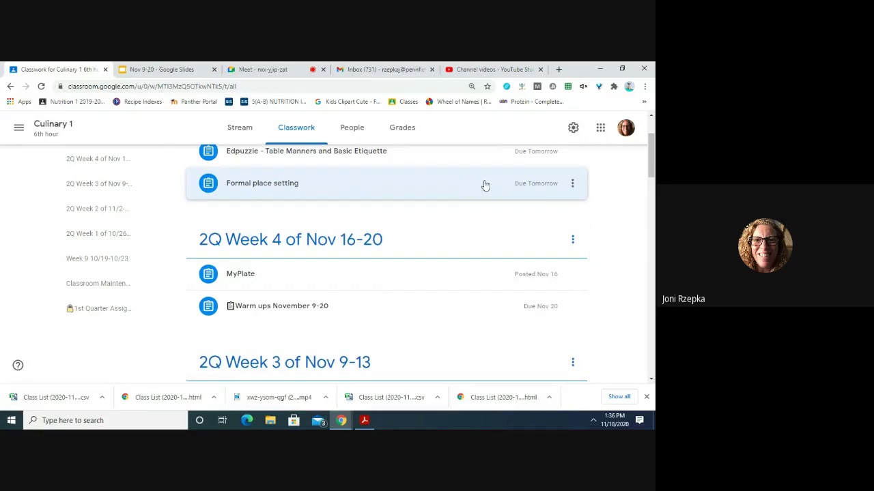
click(571, 184)
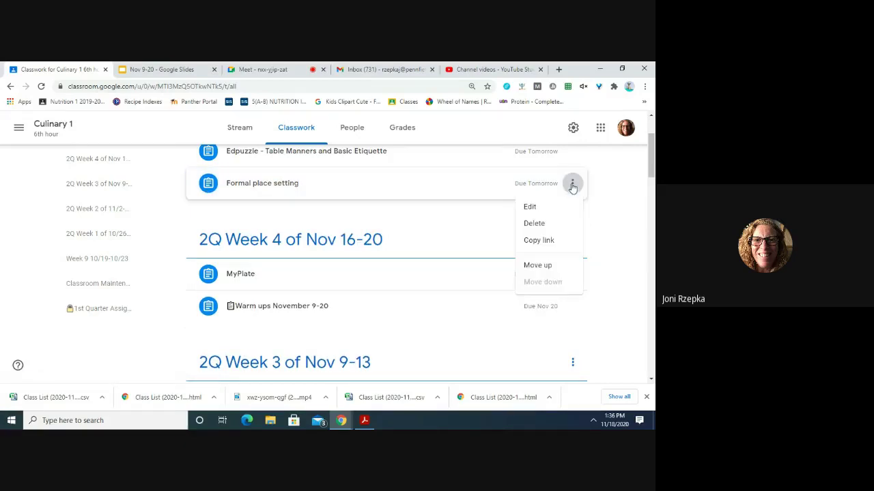
click(534, 224)
click(387, 282)
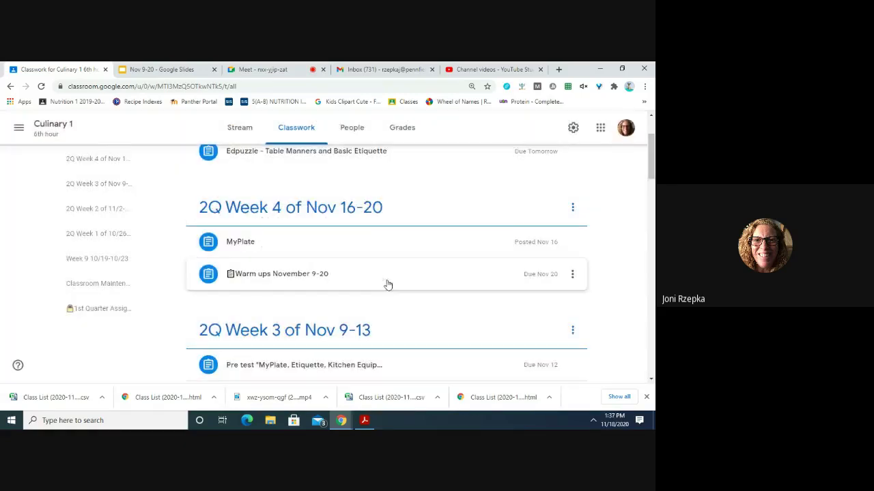
Create a new assignment and attach [Template] Key Table Setting Worksheet from the recent Google Drive files.
scroll(205, 227, up, 2)
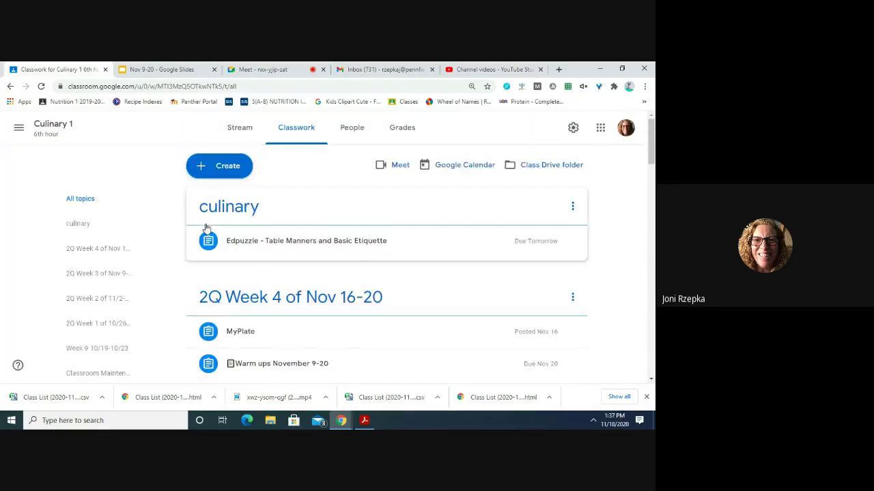
click(215, 170)
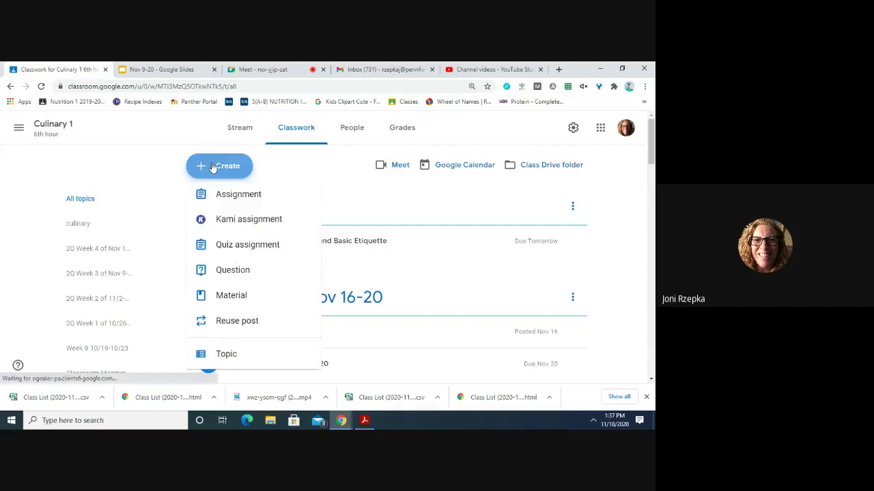
click(229, 202)
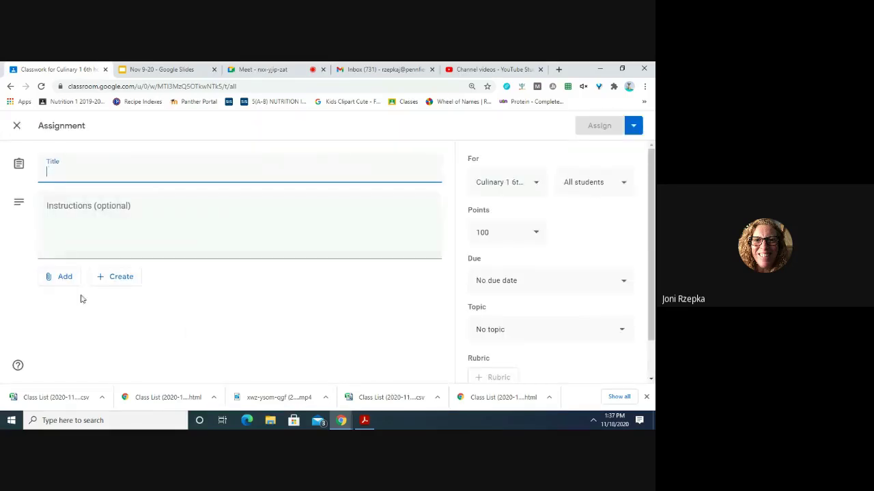
click(60, 277)
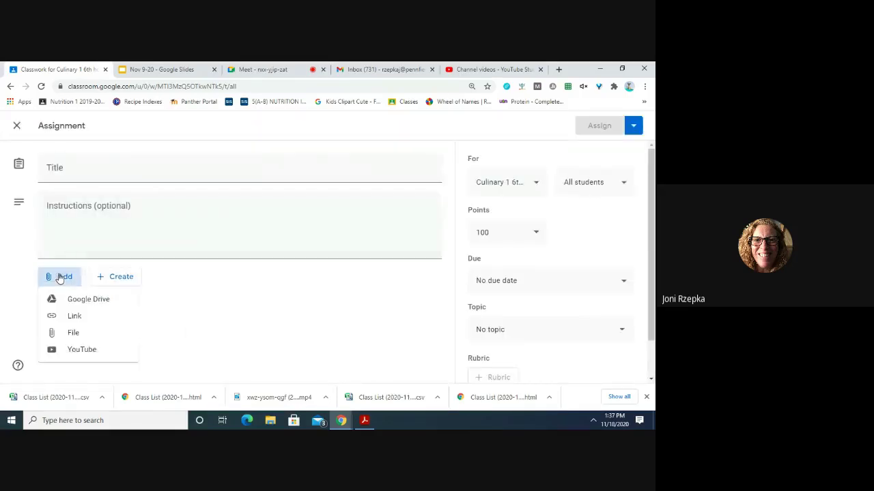
click(86, 301)
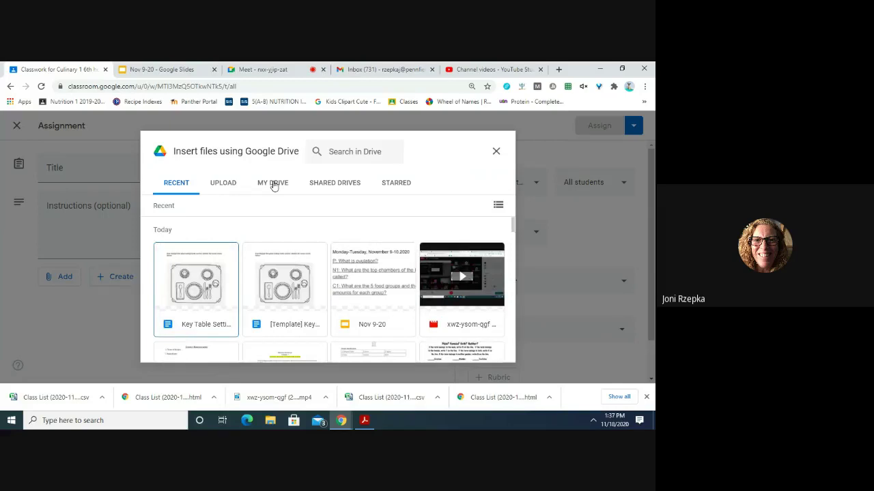
click(289, 292)
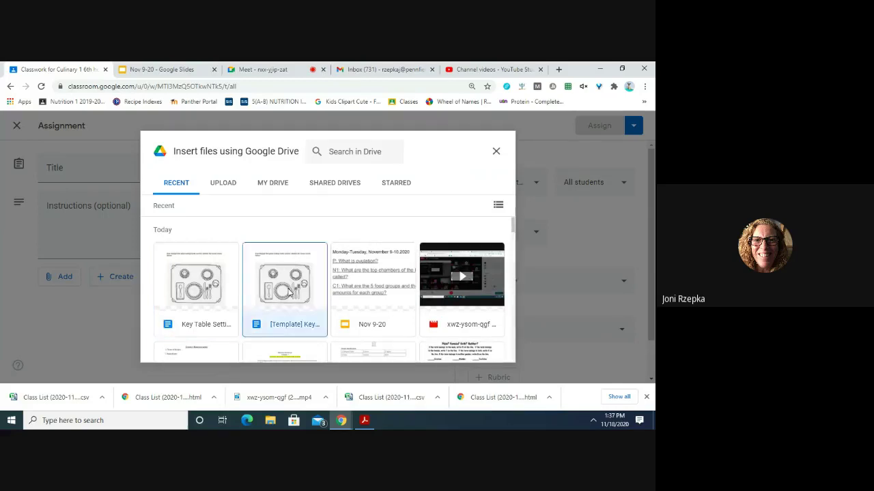
click(288, 292)
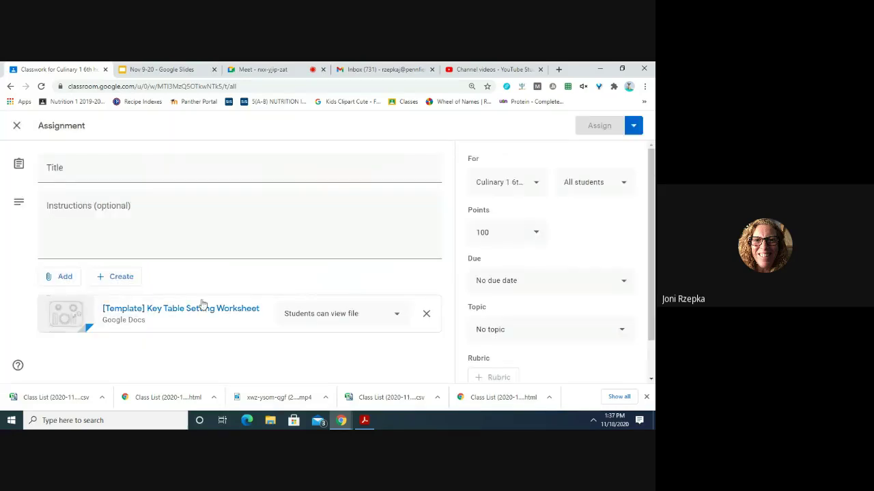
Open the attached [Template] Key Table Setting Worksheet and examine its contents.
click(183, 311)
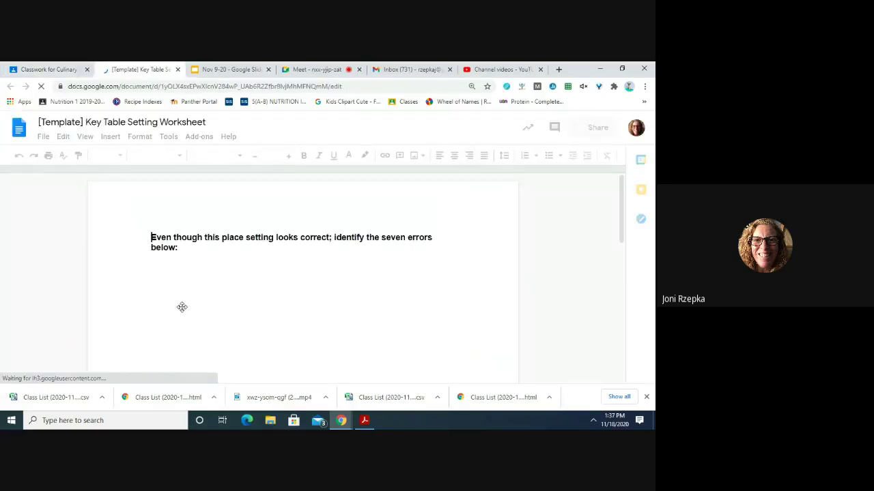
scroll(182, 307, down, 5)
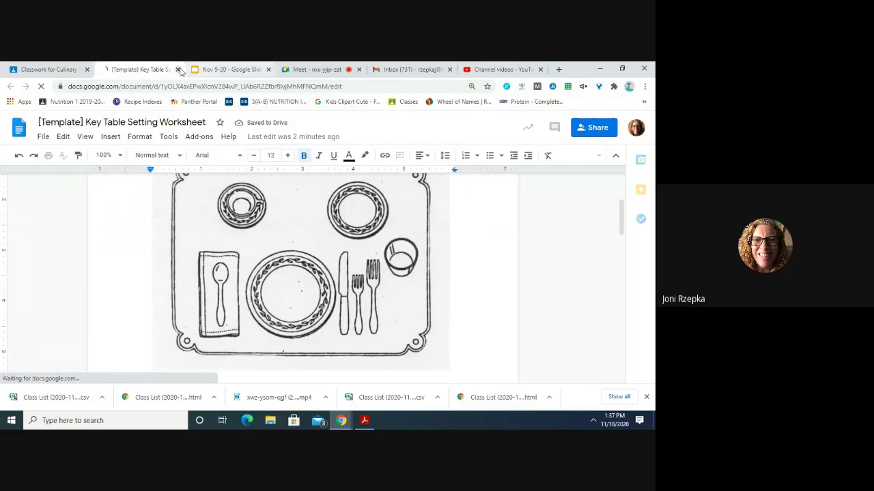
Replace the attached key worksheet with Table Setting Worksheet from the Unit 3 table service folder under RZ Unit 1 Culinary, 1st semester, in My Drive.
click(178, 70)
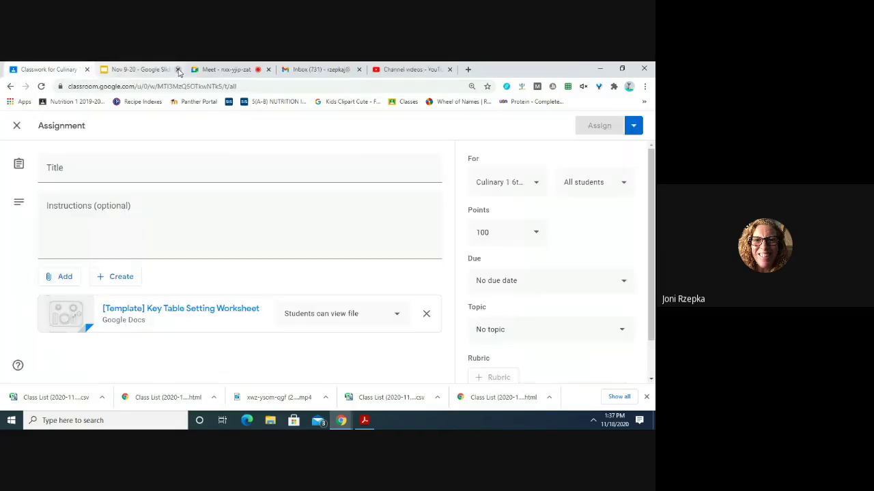
click(427, 313)
click(58, 276)
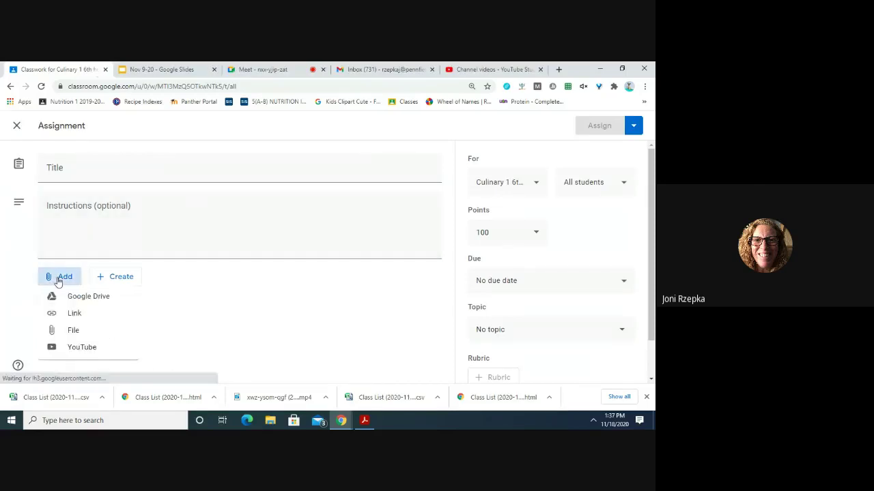
click(75, 305)
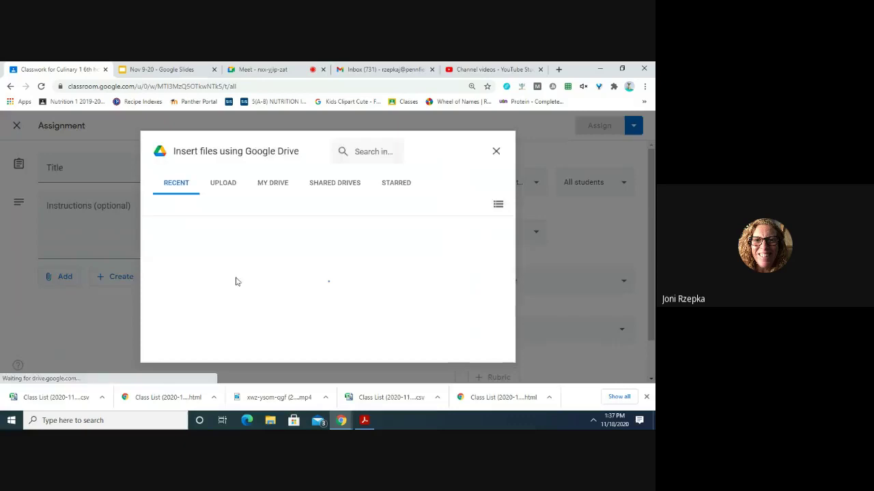
click(276, 182)
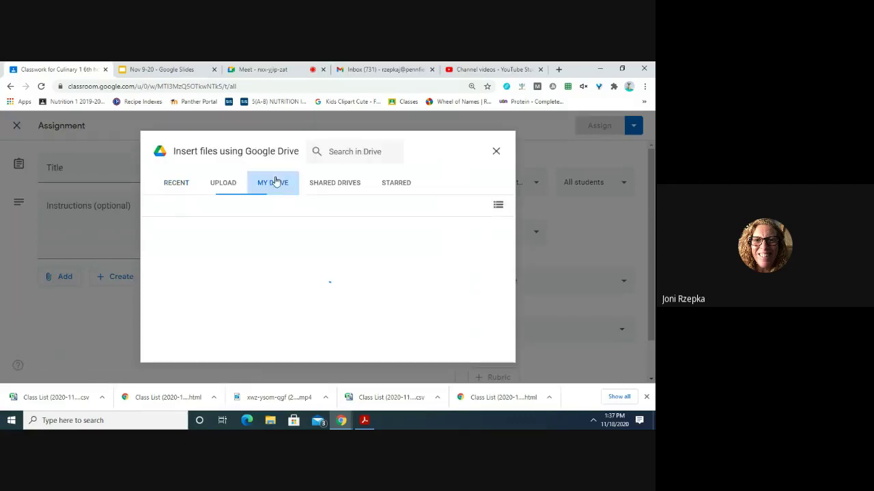
scroll(297, 313, down, 5)
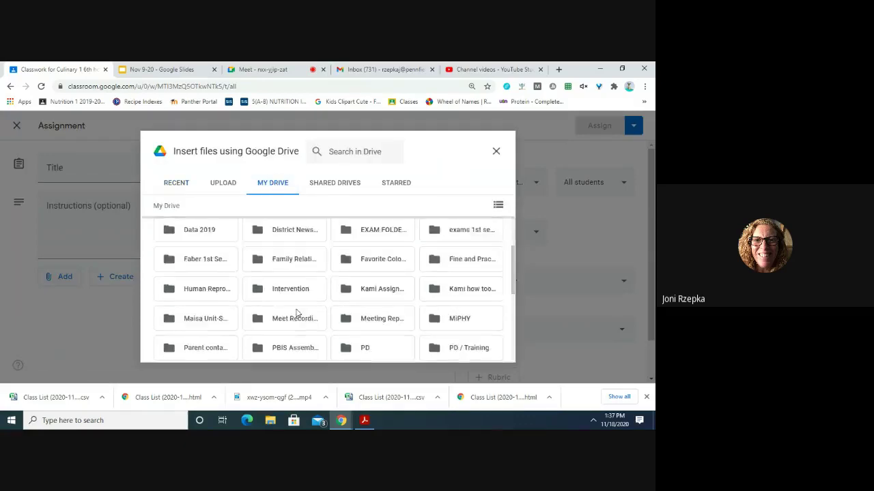
double_click(366, 271)
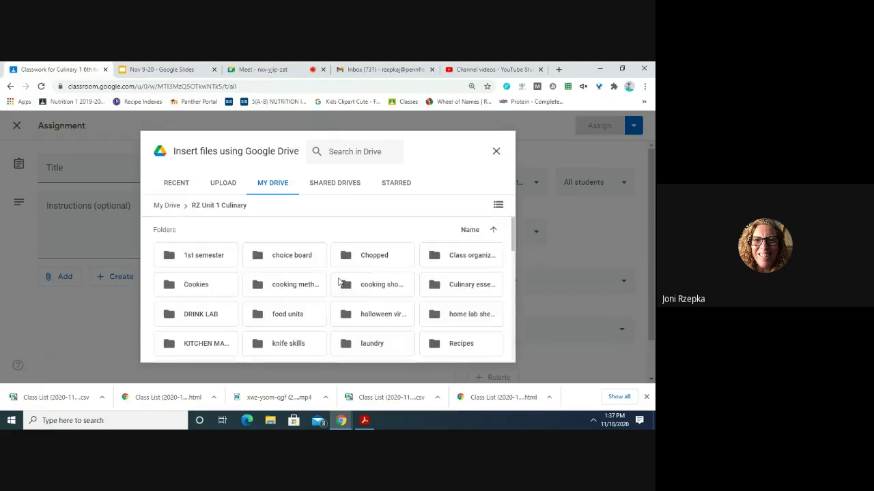
double_click(217, 258)
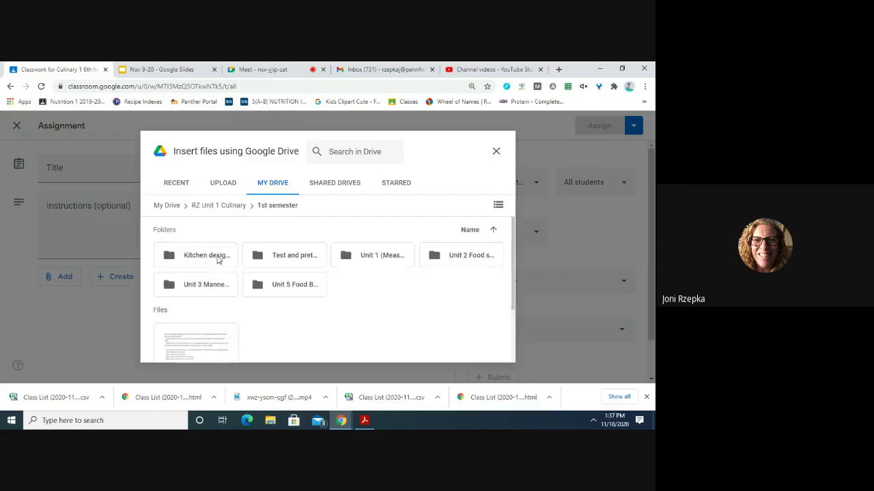
double_click(225, 286)
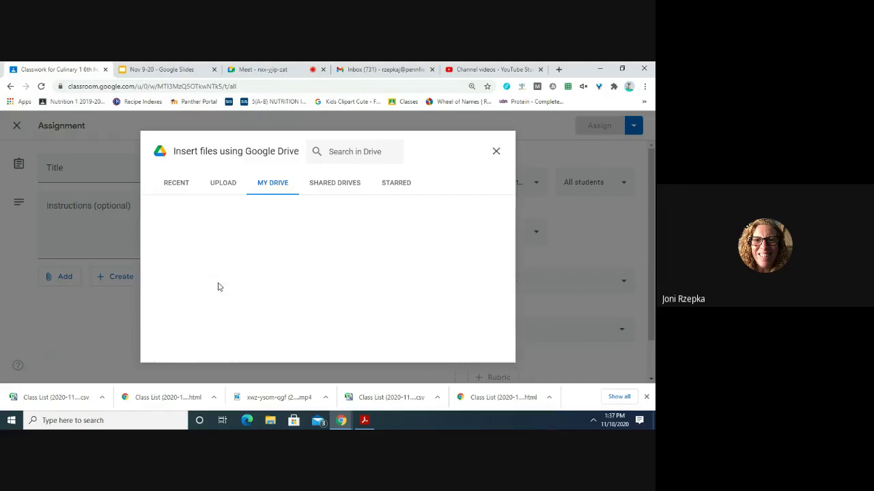
double_click(204, 254)
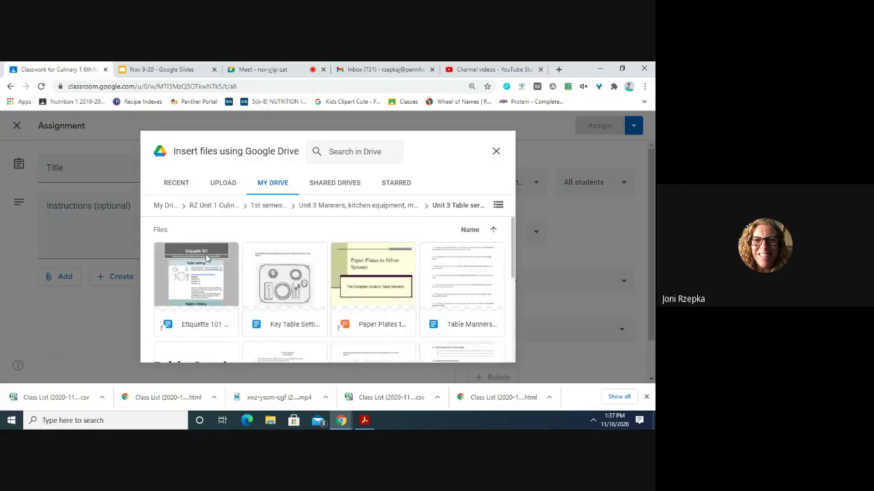
scroll(276, 273, down, 2)
double_click(387, 289)
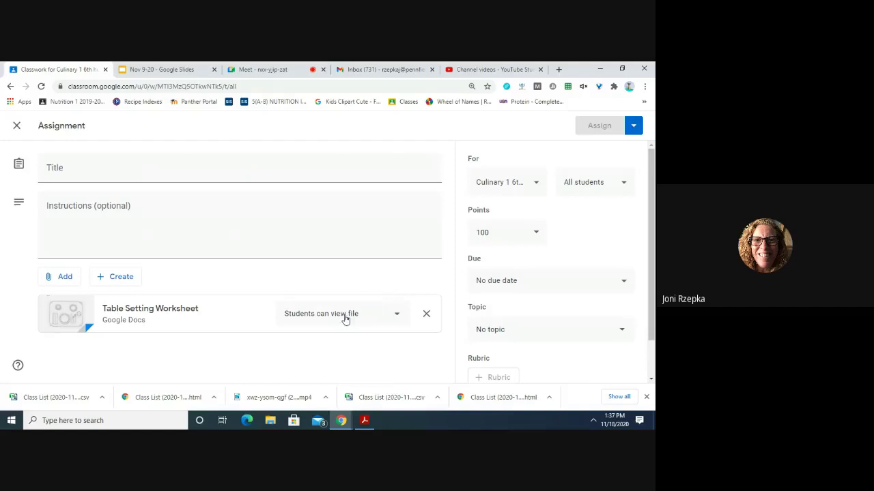
Set the Table Setting Worksheet to make a copy for each student and the assignment's points to 10.
click(346, 315)
click(342, 359)
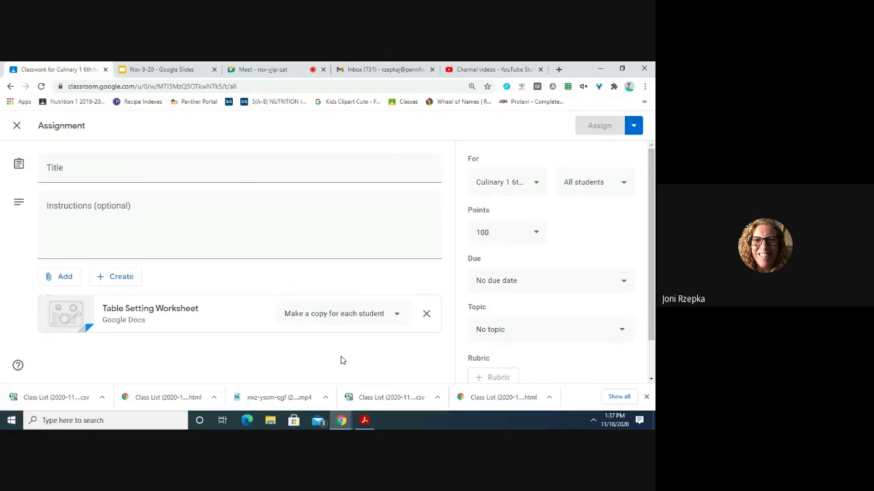
double_click(490, 233)
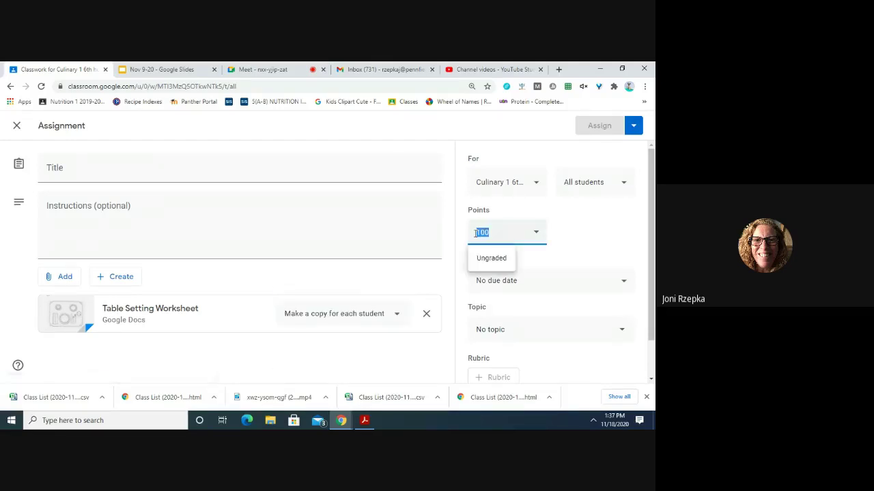
key(BackSpace)
text(10)
Set the assignment's due date to Nov 19, 2020.
click(517, 283)
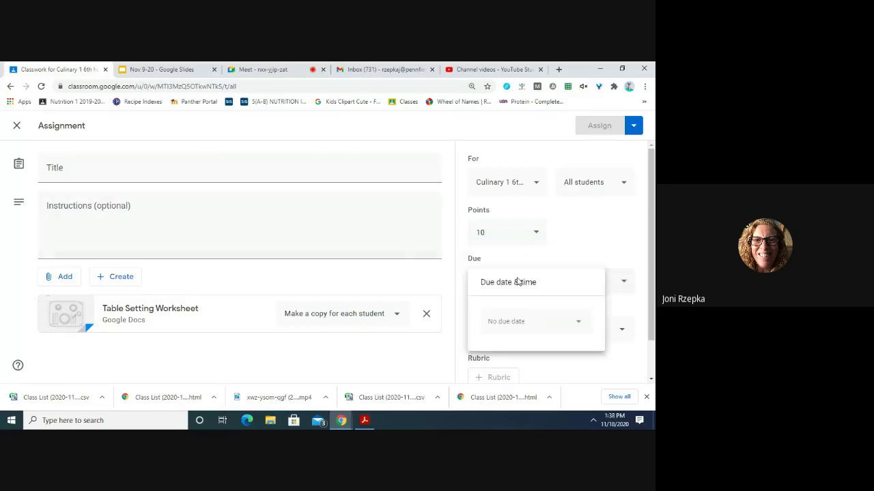
click(516, 329)
click(559, 267)
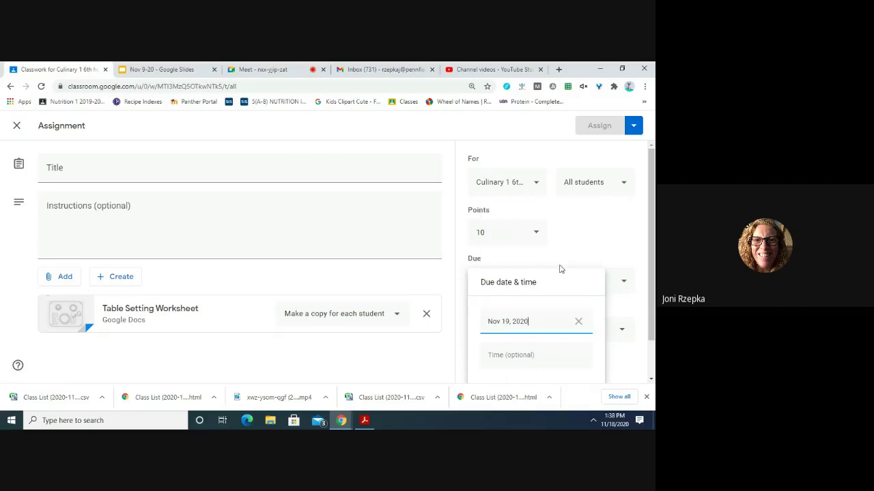
click(411, 204)
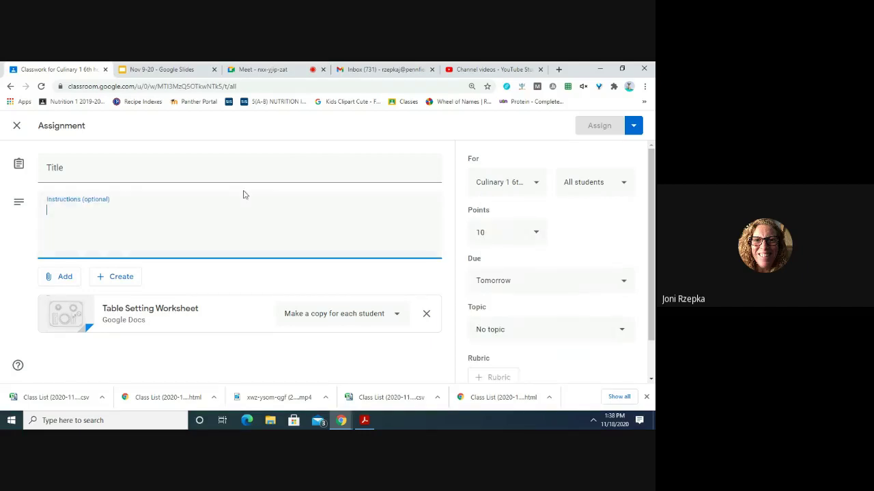
Assign the work to the class under the title "Table setting" and move it into the culinary topic.
click(200, 171)
text(Table setting)
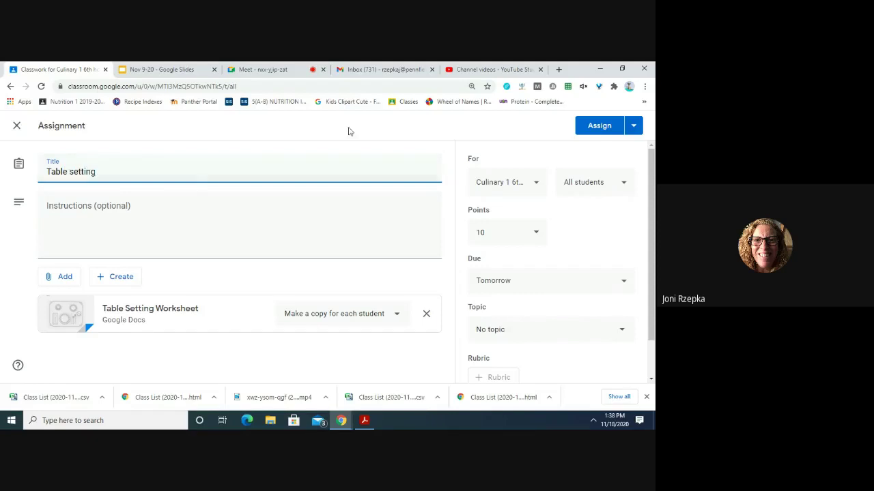
click(596, 126)
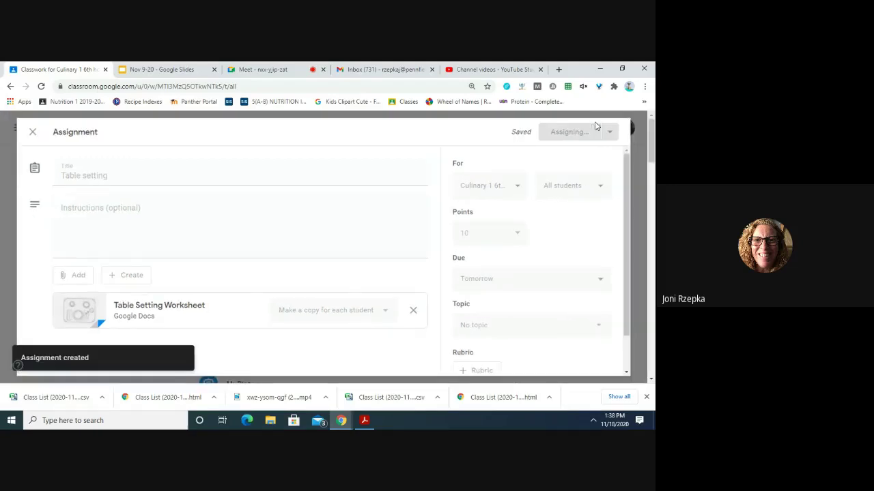
drag(218, 204, 253, 260)
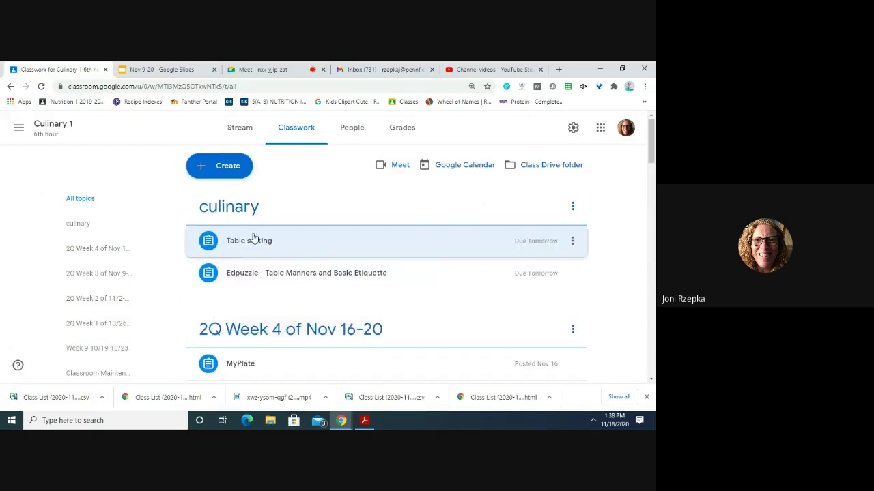
Open the worksheet attached to the Table setting assignment, examine its place-setting diagram and answer lines, and close it.
click(259, 244)
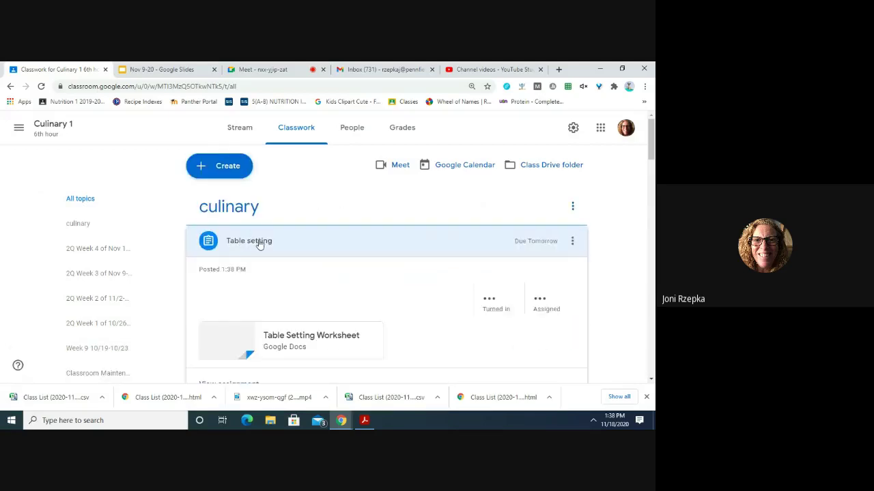
click(237, 343)
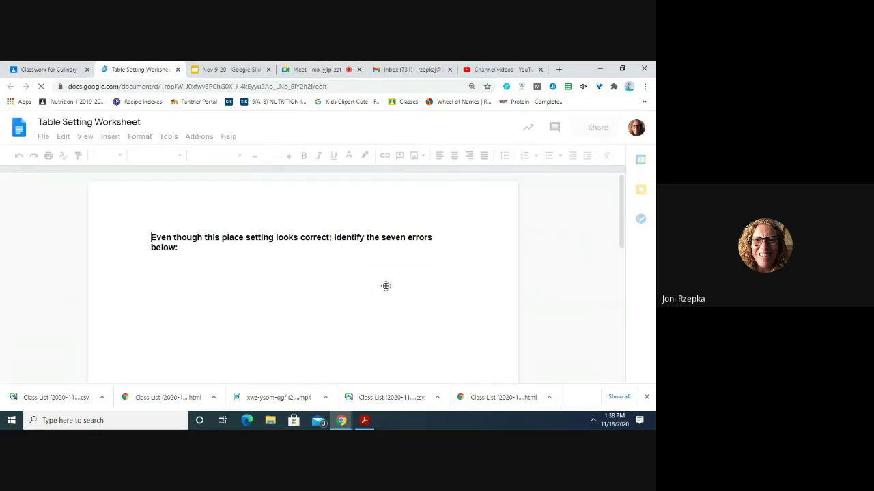
scroll(386, 286, down, 3)
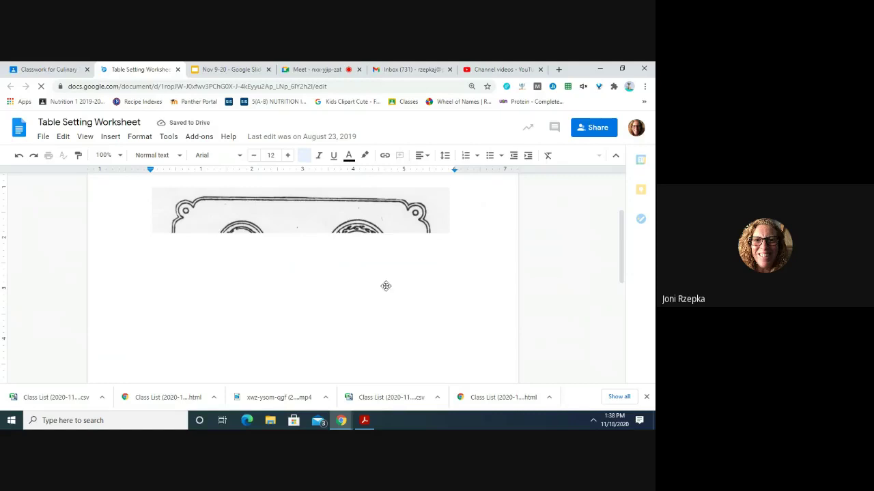
scroll(386, 286, down, 3)
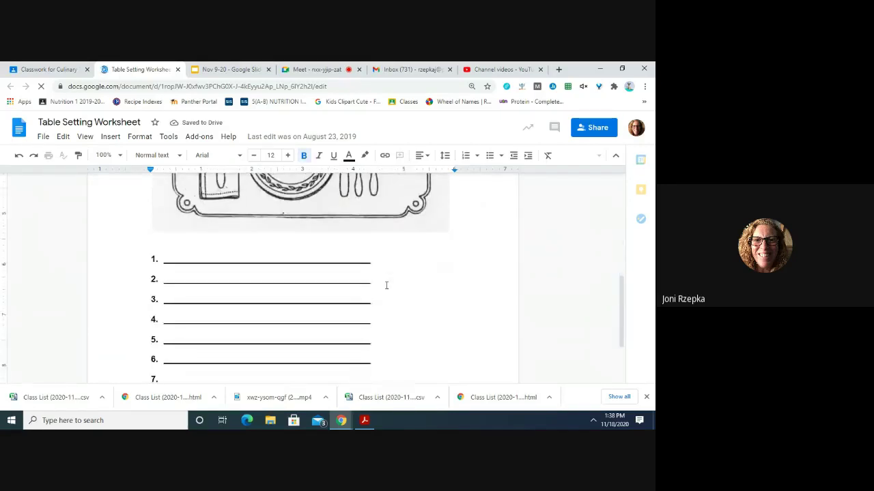
scroll(385, 285, down, 3)
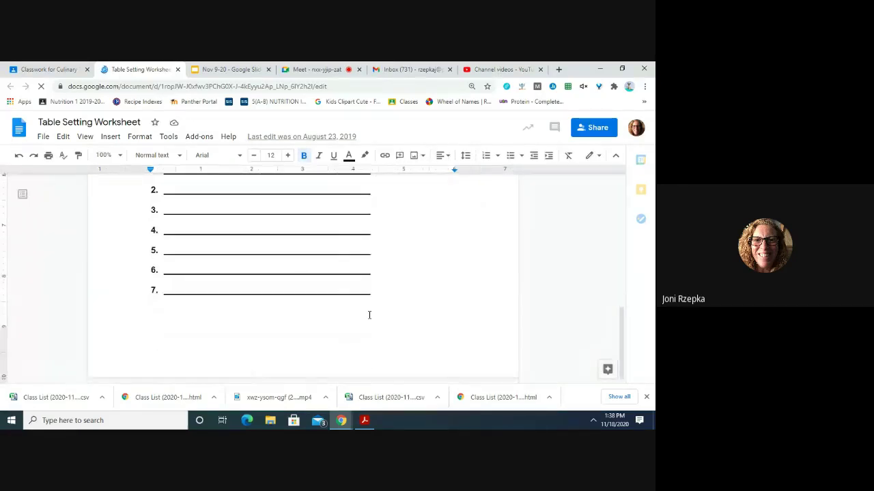
scroll(369, 314, up, 5)
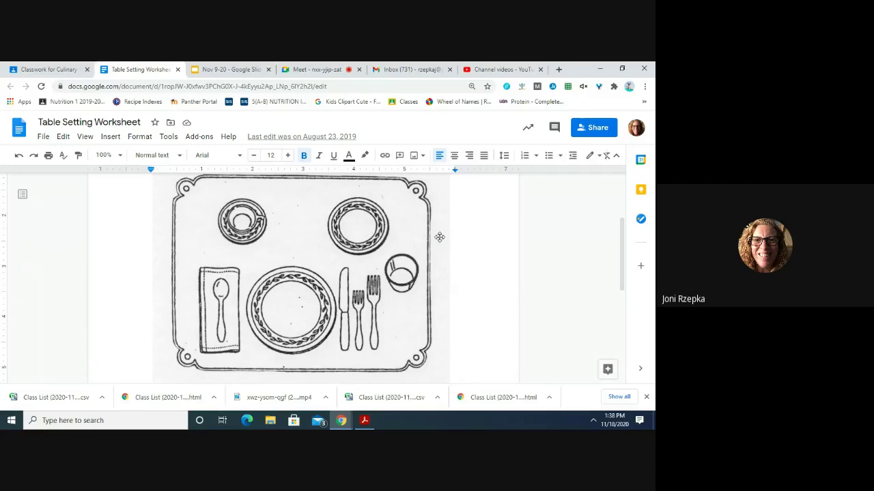
click(178, 69)
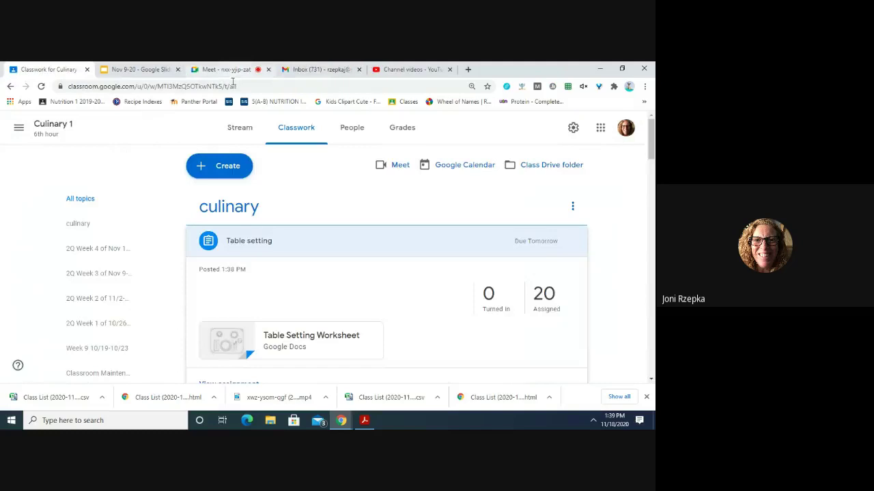
Check the class chat in the Google Meet call and switch to the Table Setting and Etiquette PDF in Adobe Acrobat Reader.
click(223, 70)
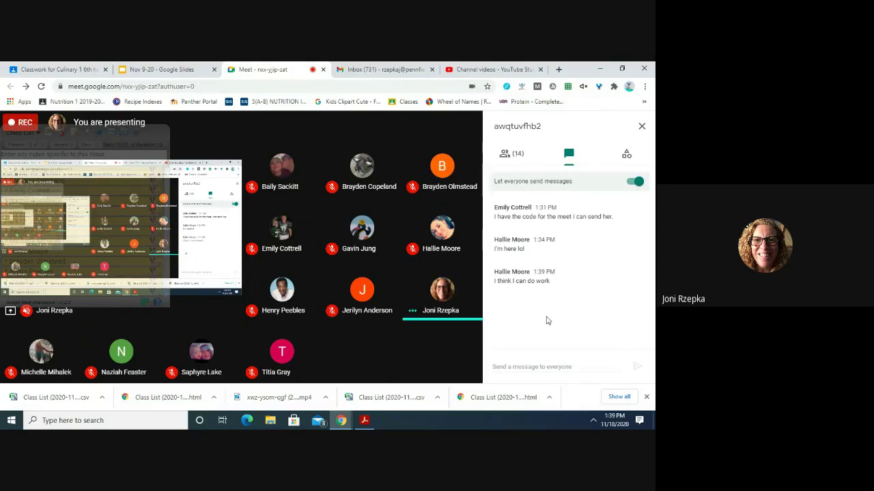
click(364, 421)
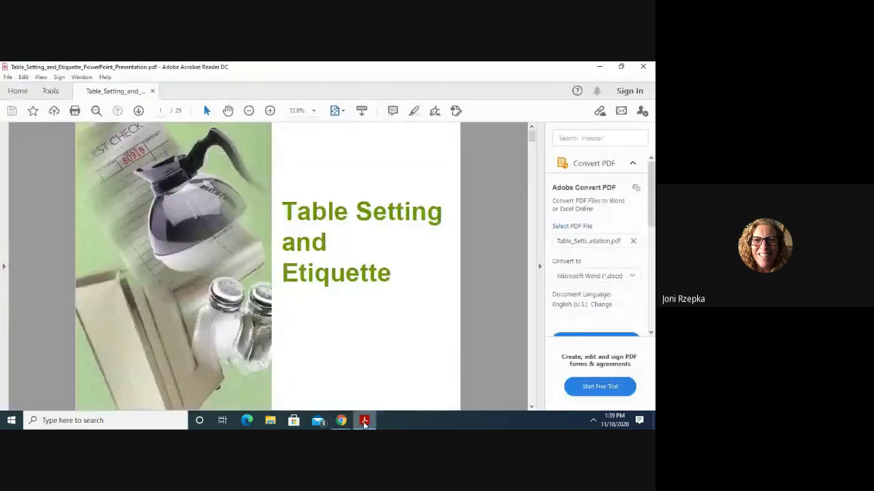